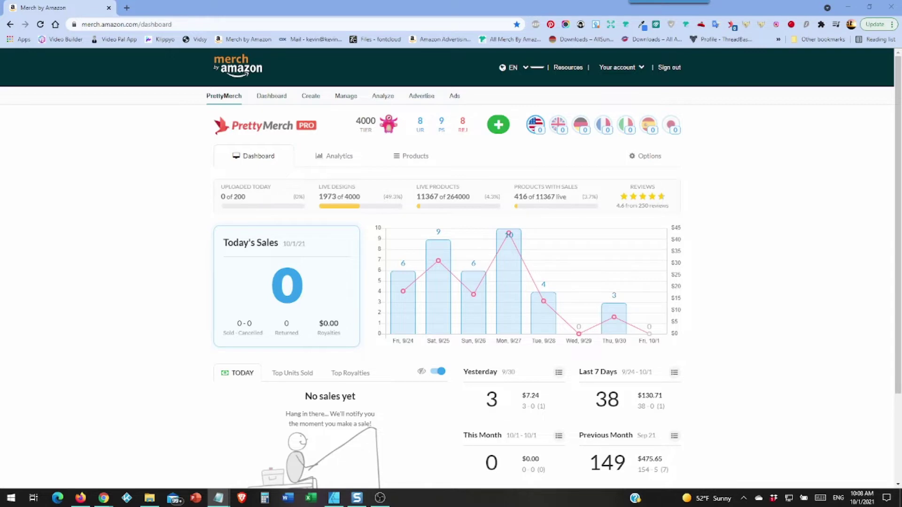
scroll(817, 230, "down", 2)
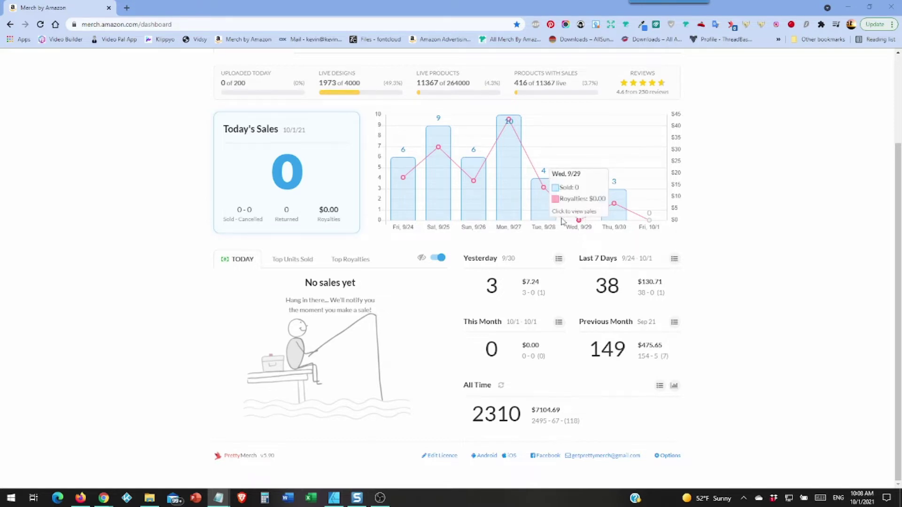
scroll(761, 205, "up", 3)
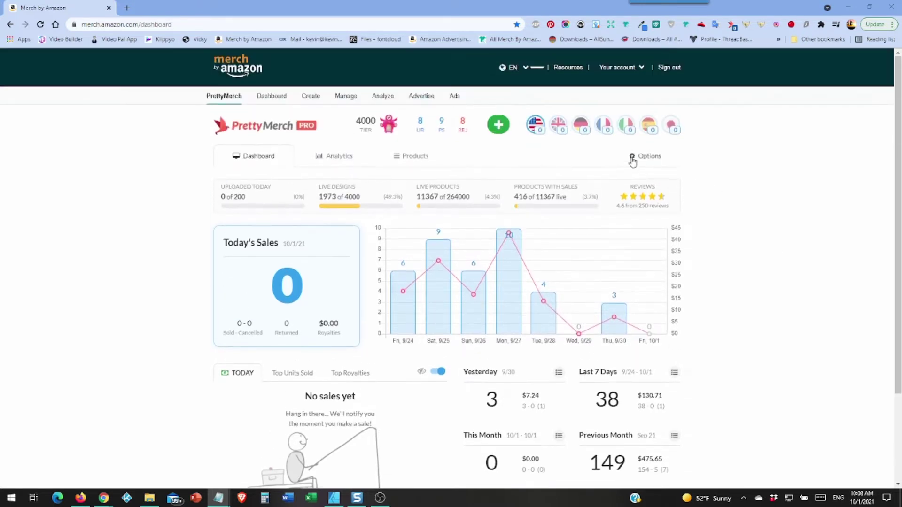
scroll(740, 164, "down", 1)
scroll(739, 164, "down", 3)
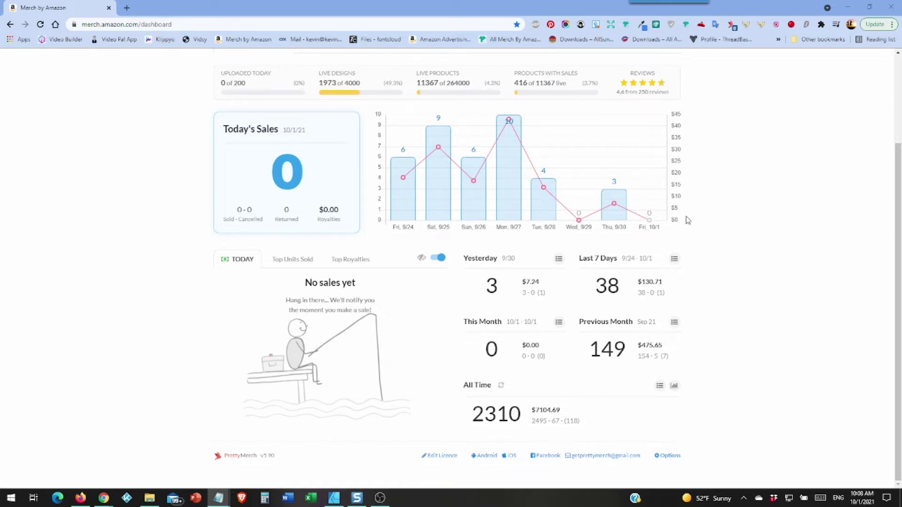
mouse_move(613, 212)
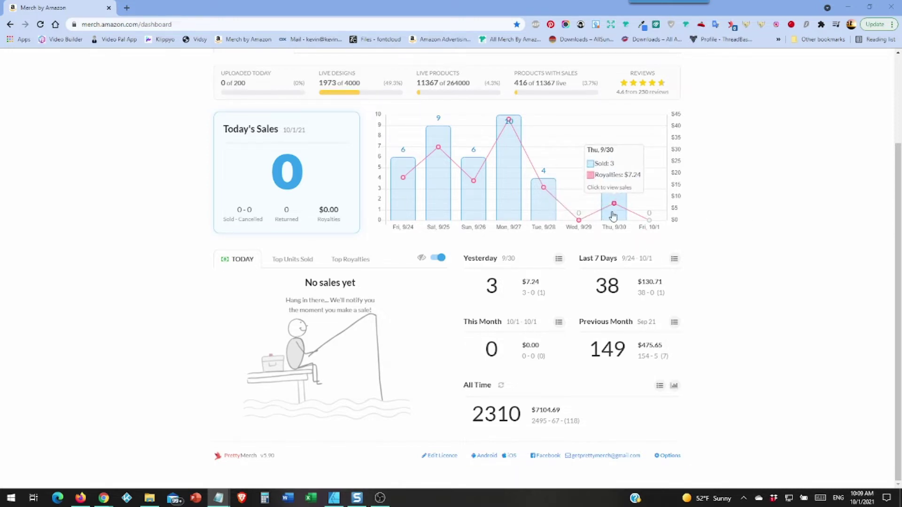
View the sales breakdown for Thursday 9/30, then close it
left_click(613, 213)
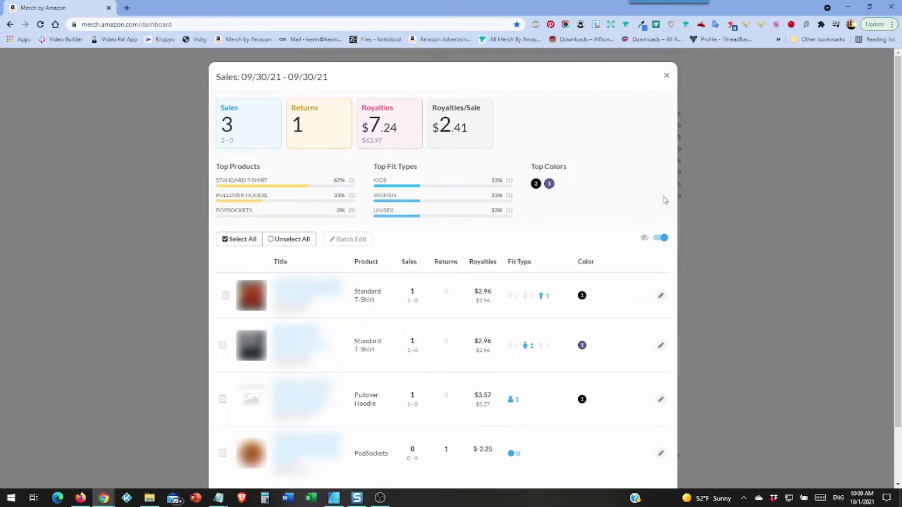
scroll(663, 200, "down", 2)
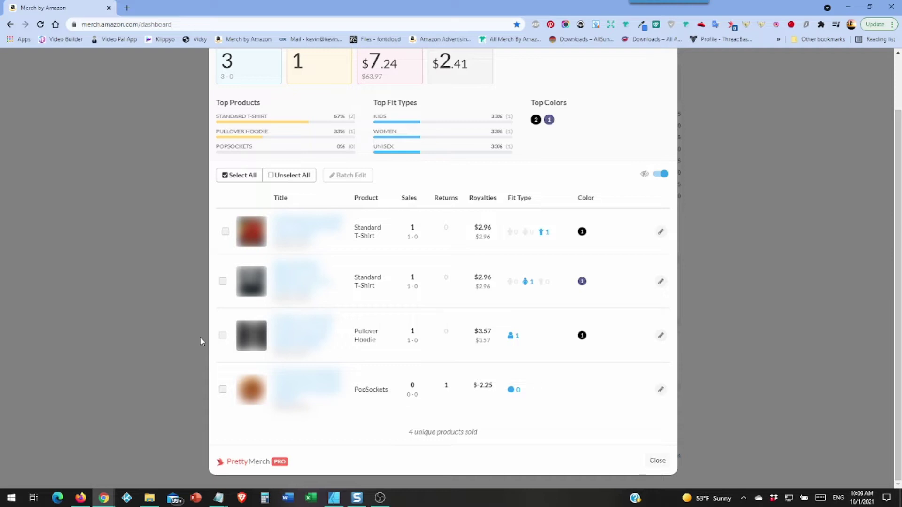
scroll(200, 342, "up", 2)
scroll(191, 345, "down", 2)
scroll(592, 417, "up", 1)
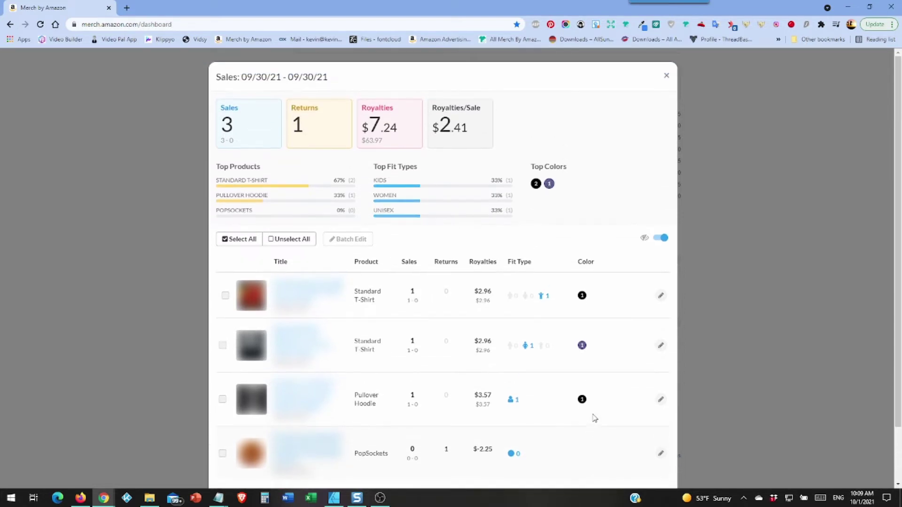
scroll(593, 417, "down", 1)
scroll(593, 419, "down", 1)
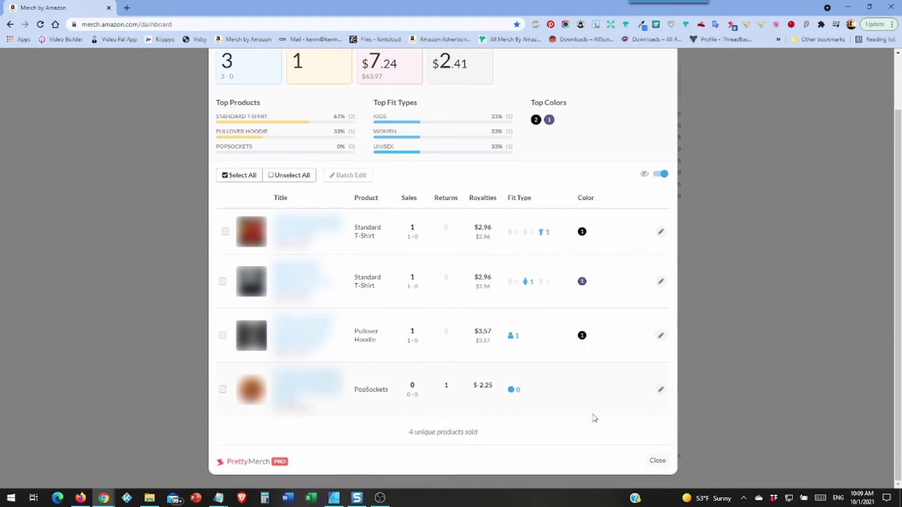
left_click(658, 461)
scroll(700, 362, "up", 2)
scroll(701, 360, "down", 1)
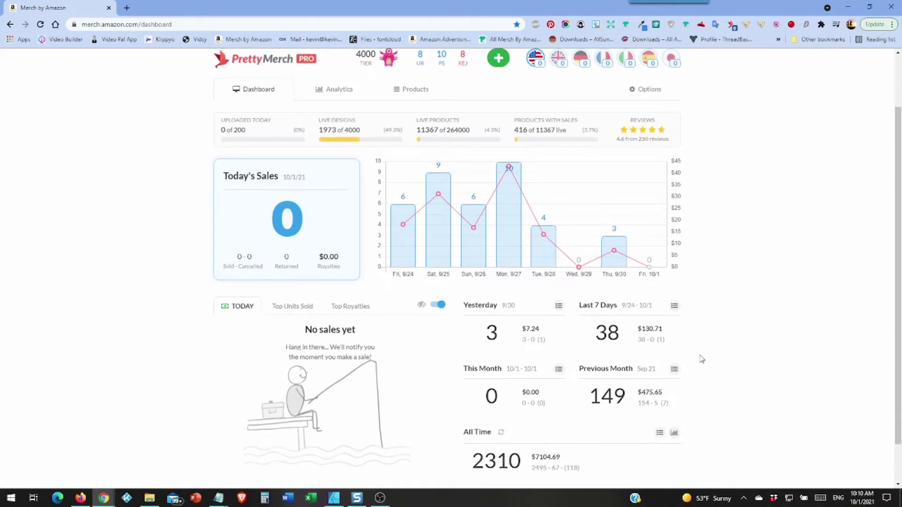
scroll(701, 359, "down", 1)
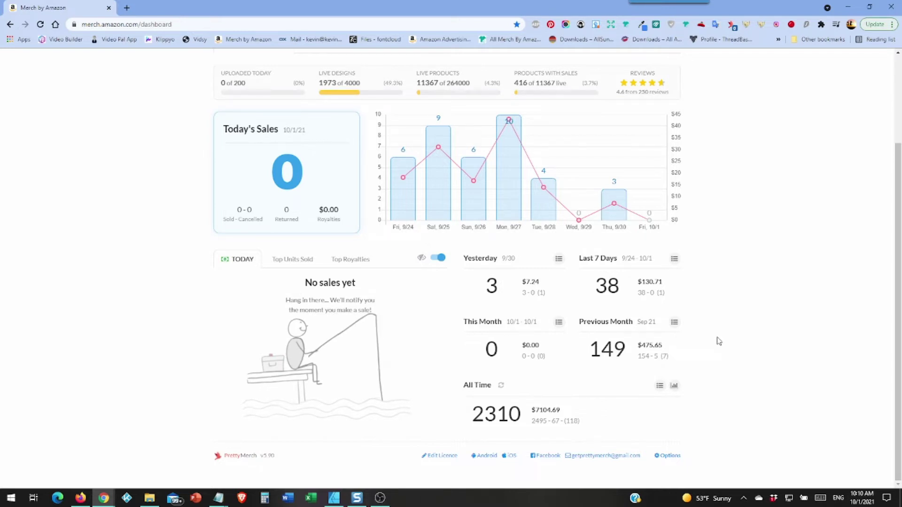
scroll(719, 342, "up", 2)
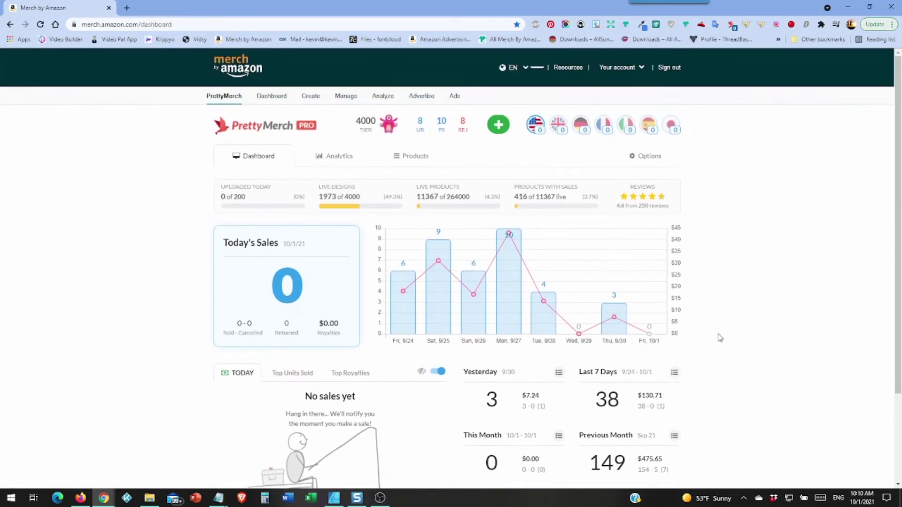
Briefly open the Analyze Sales panel, then go back to the dashboard overview
left_click(336, 158)
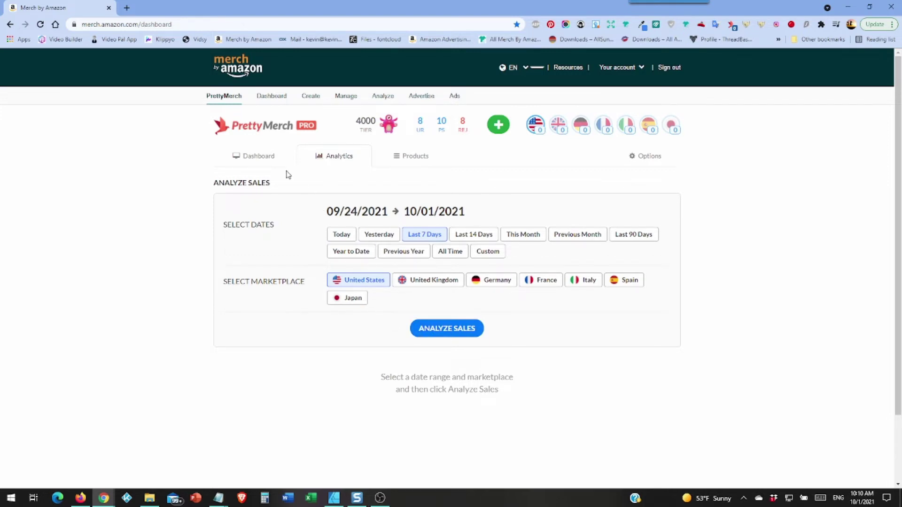
left_click(269, 160)
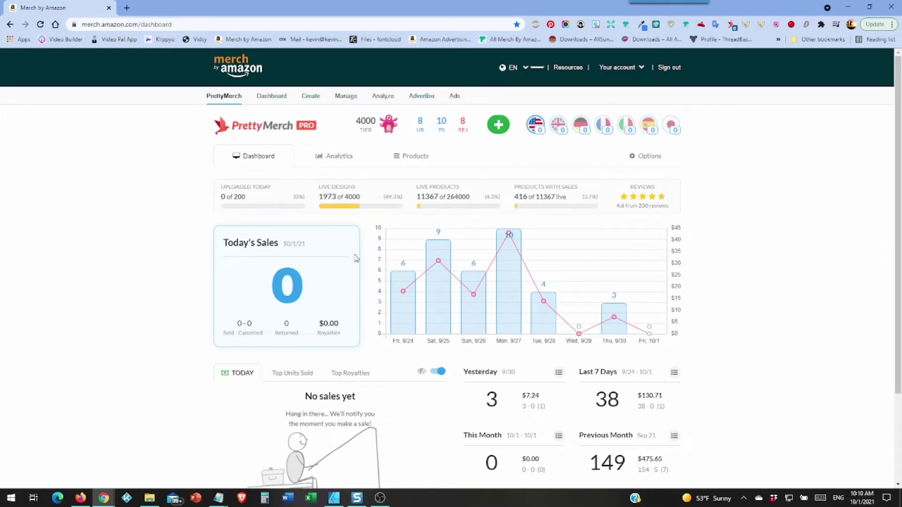
mouse_move(614, 319)
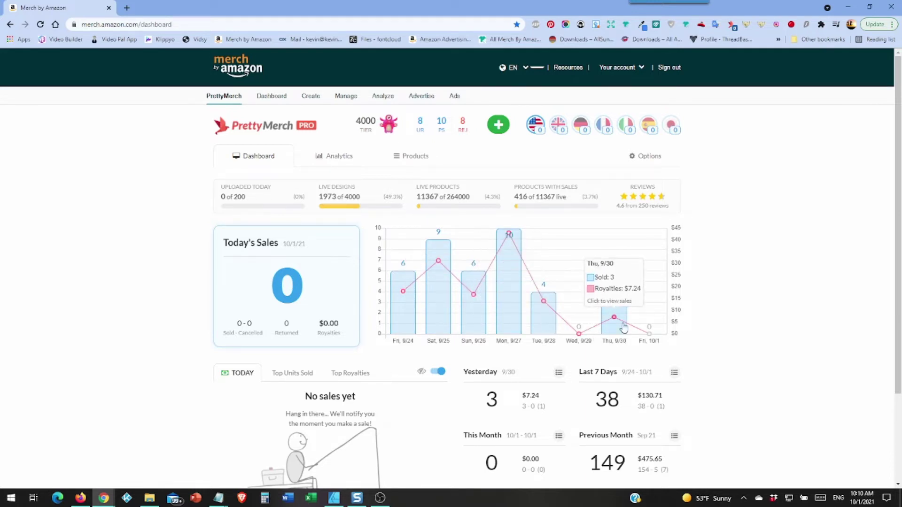
left_click(512, 300)
scroll(464, 285, "down", 2)
scroll(464, 285, "down", 1)
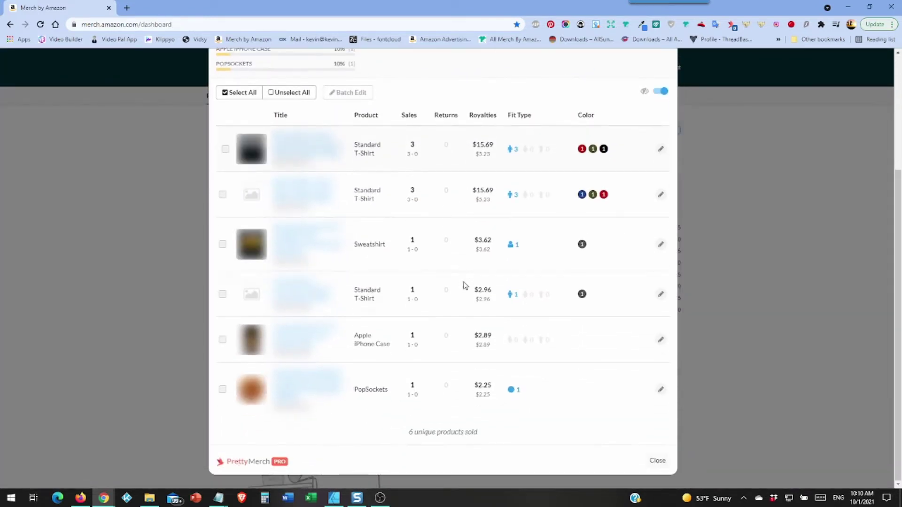
scroll(477, 281, "up", 2)
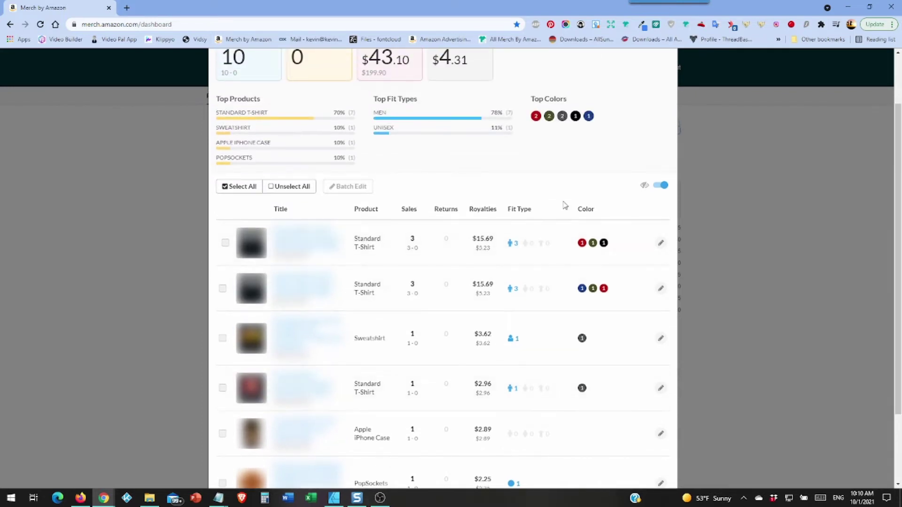
scroll(564, 205, "up", 1)
left_click(667, 76)
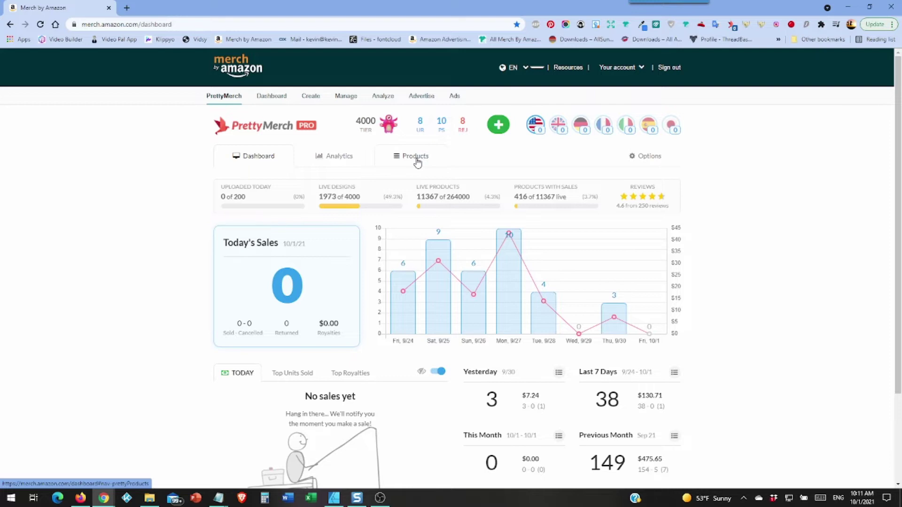
Run the sales analysis for the previous month, September 2021
left_click(355, 159)
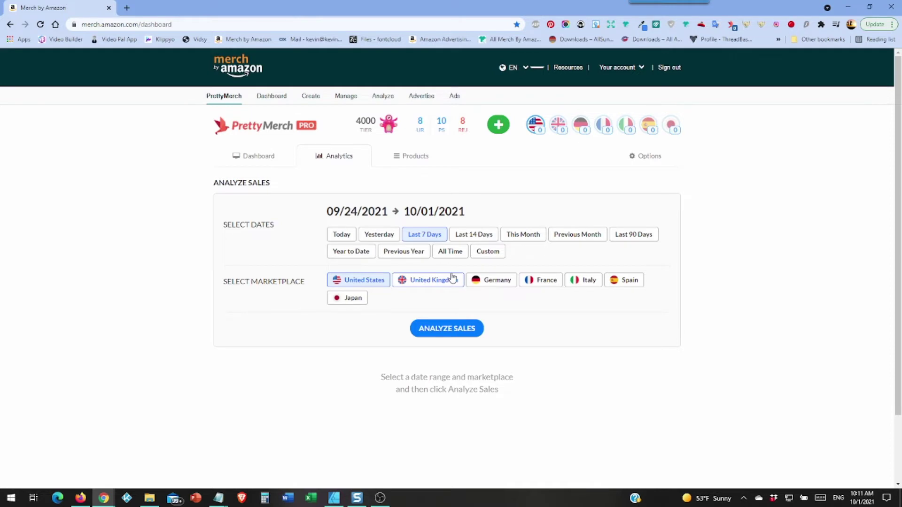
left_click(575, 235)
left_click(450, 329)
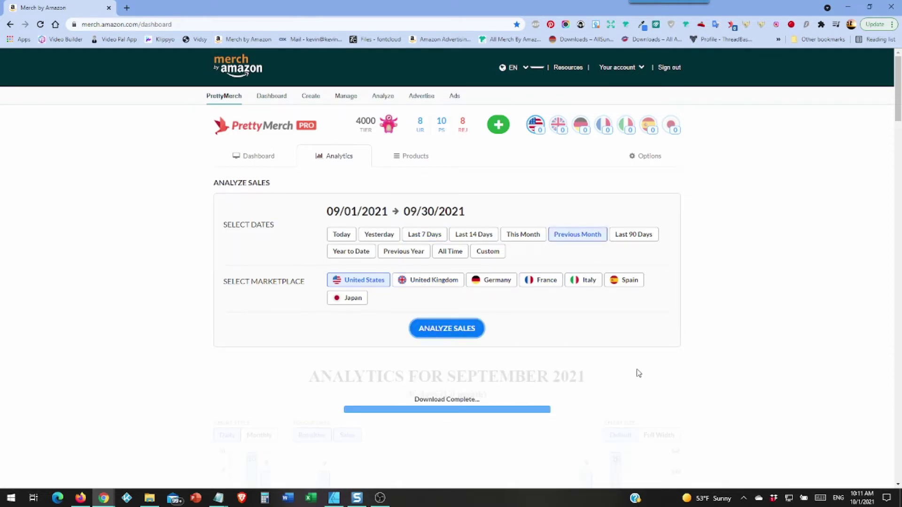
Add the UK, Germany, France and Japan marketplaces and rerun the analysis
left_click(438, 284)
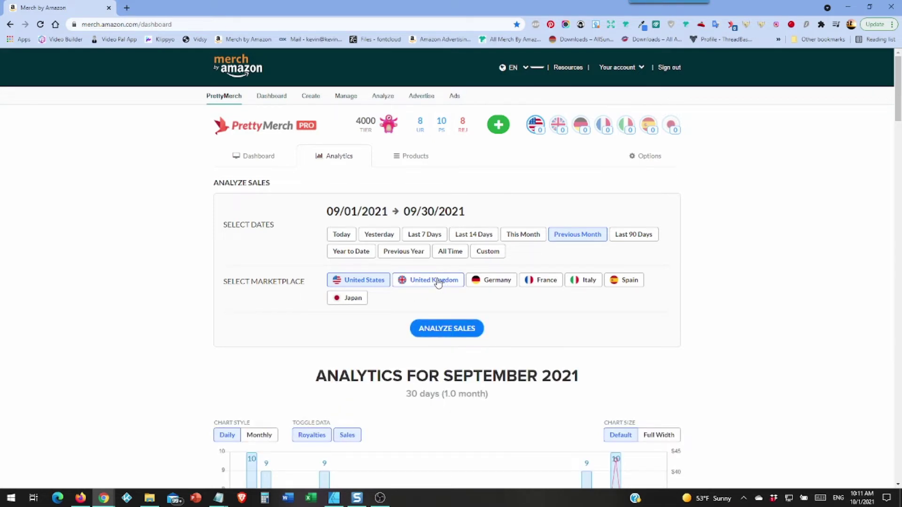
left_click(501, 283)
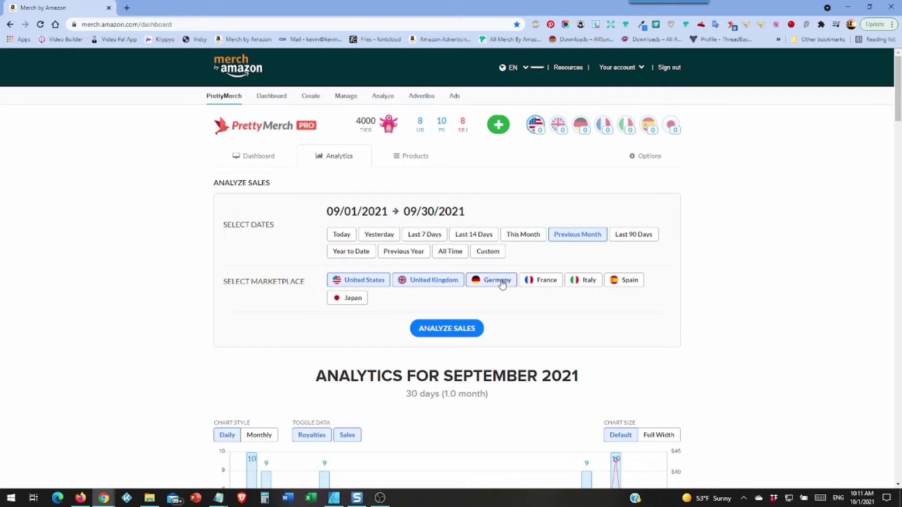
left_click(549, 283)
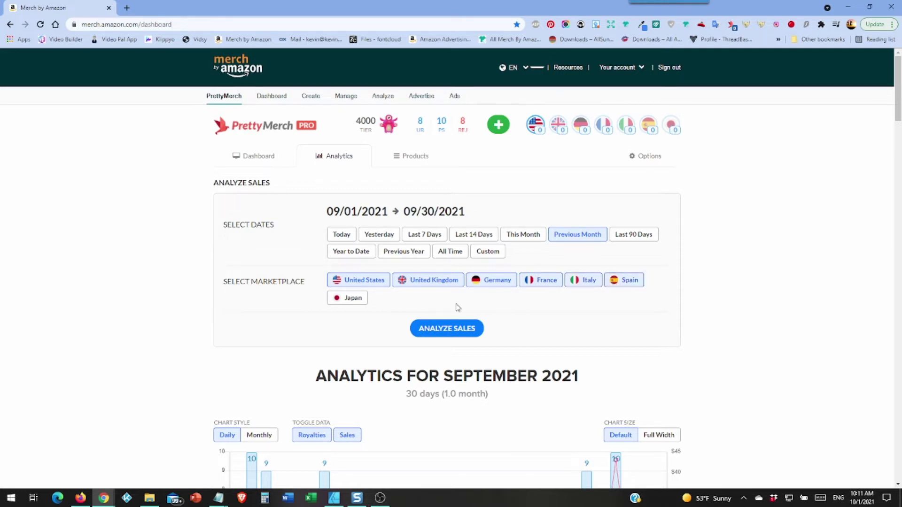
left_click(358, 299)
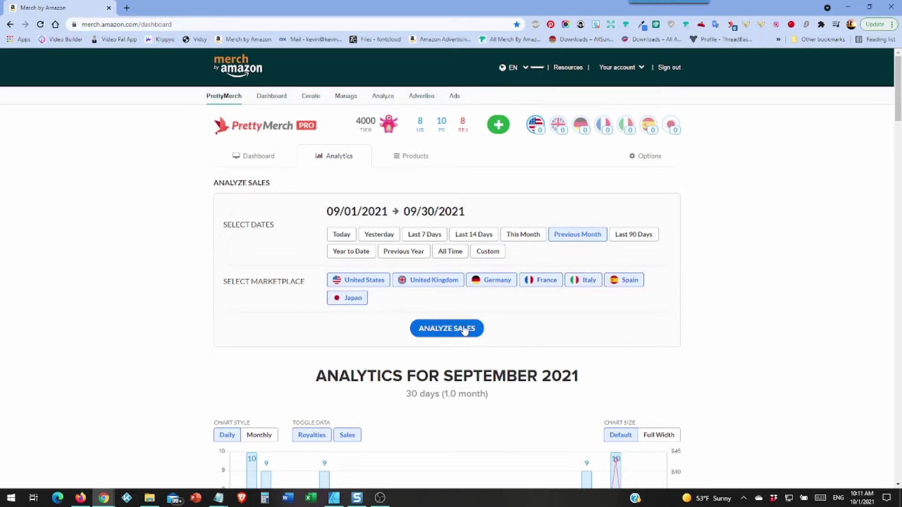
left_click(465, 329)
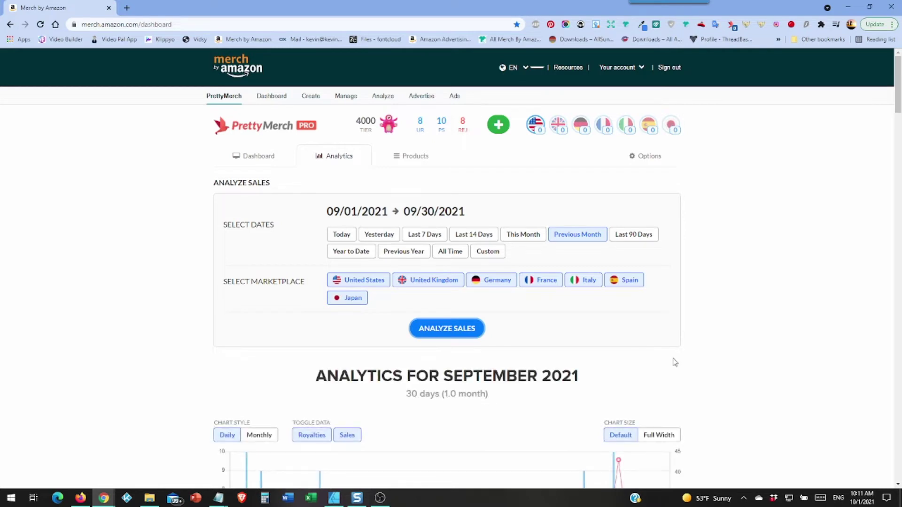
scroll(724, 363, "down", 5)
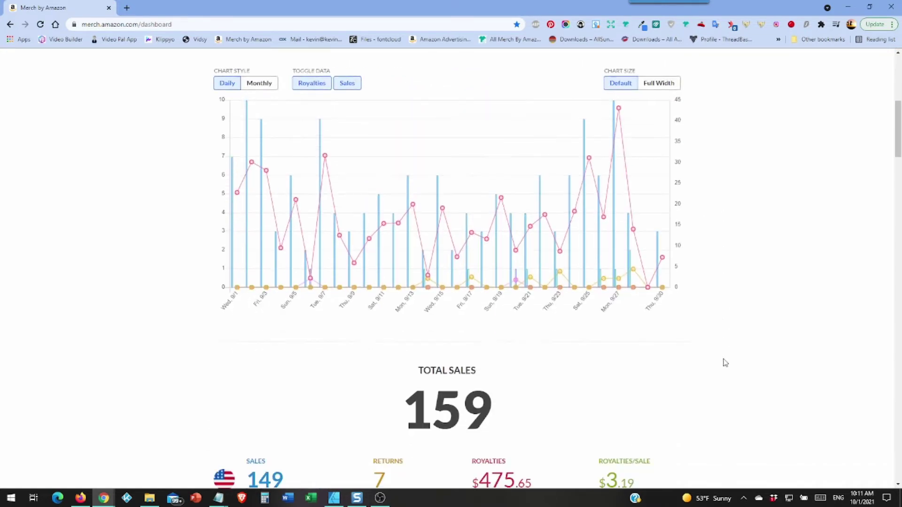
scroll(724, 363, "down", 3)
scroll(725, 365, "down", 2)
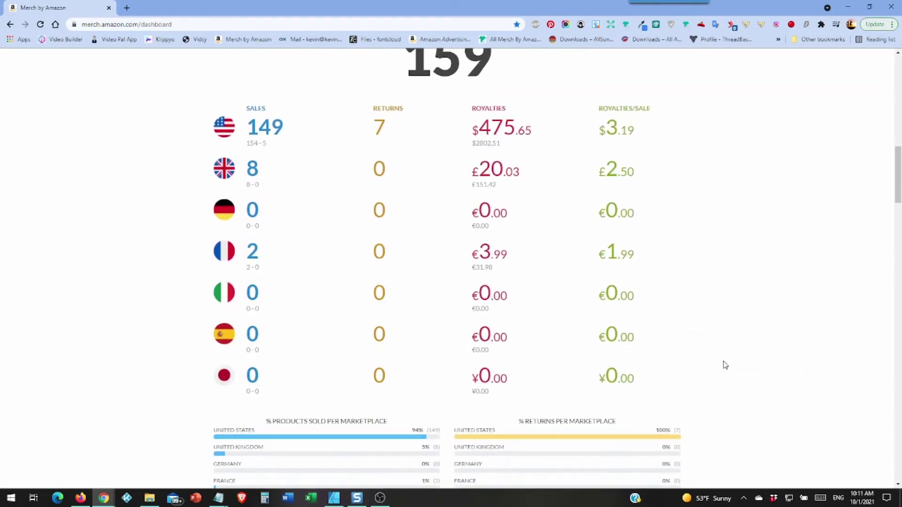
scroll(725, 365, "down", 1)
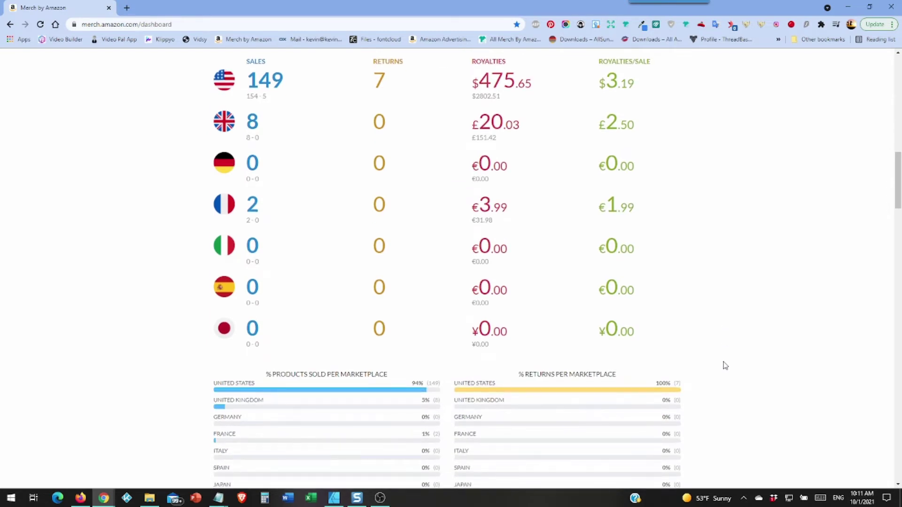
scroll(724, 365, "up", 1)
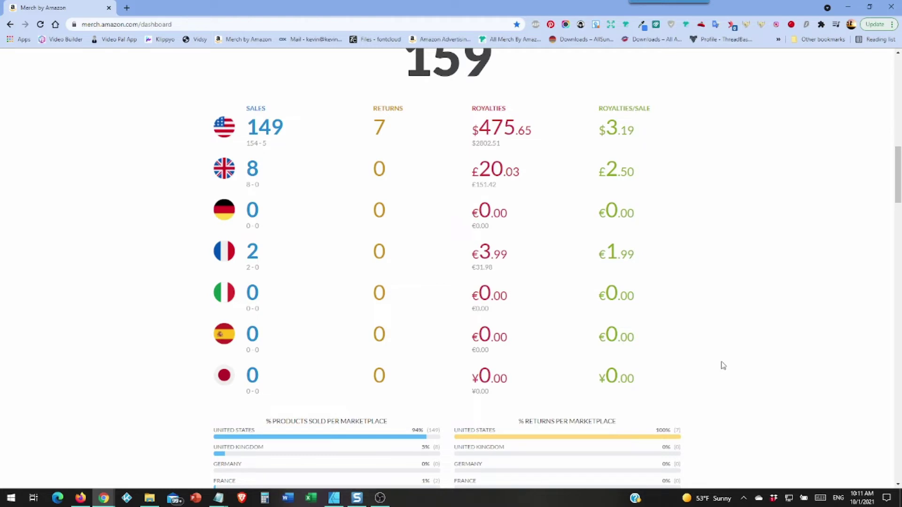
scroll(617, 370, "up", 4)
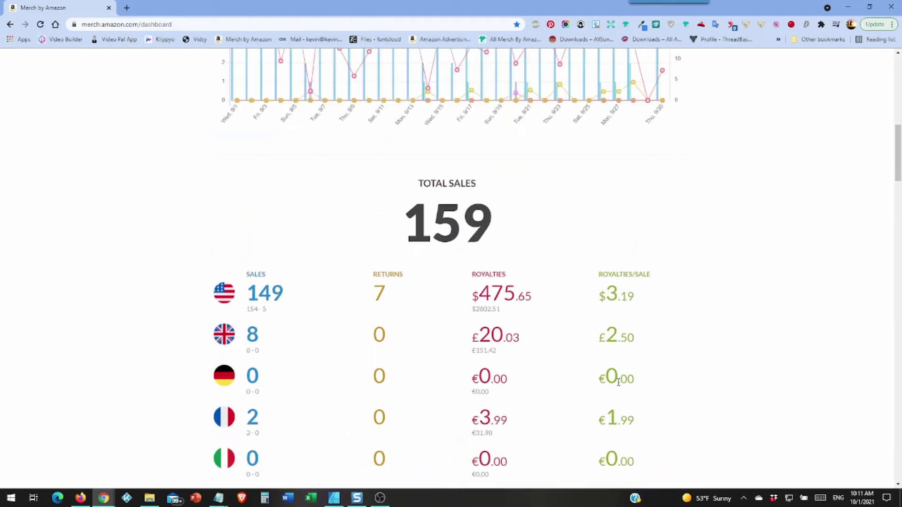
scroll(617, 377, "up", 4)
scroll(618, 385, "up", 5)
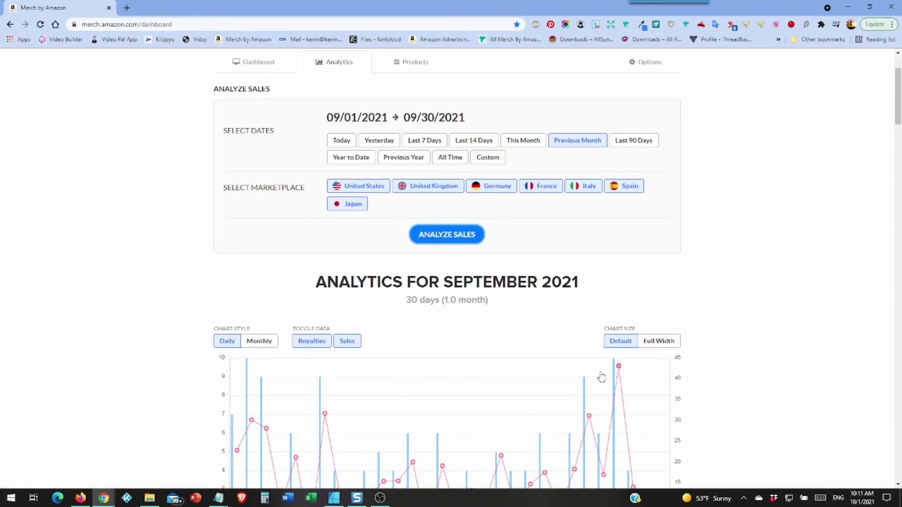
Deselect Germany, Italy and Japan, then rerun the September analysis
left_click(493, 187)
left_click(585, 190)
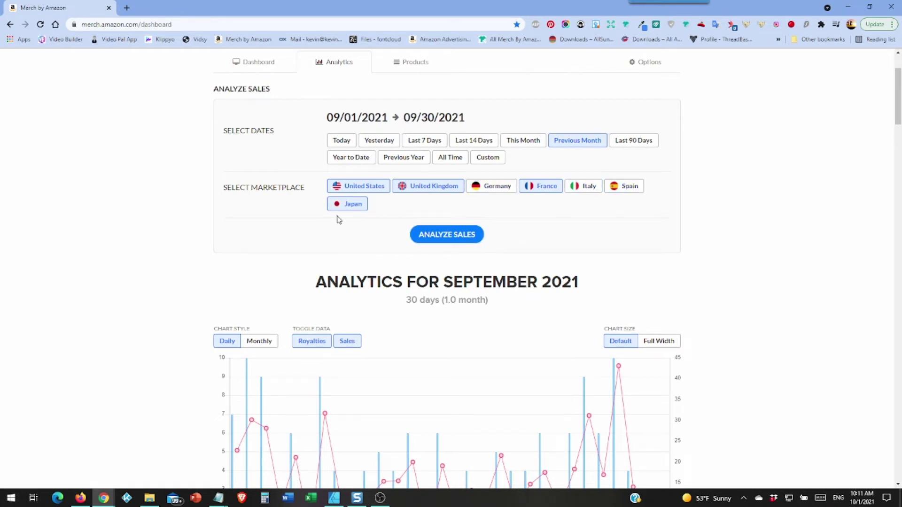
left_click(347, 204)
left_click(444, 237)
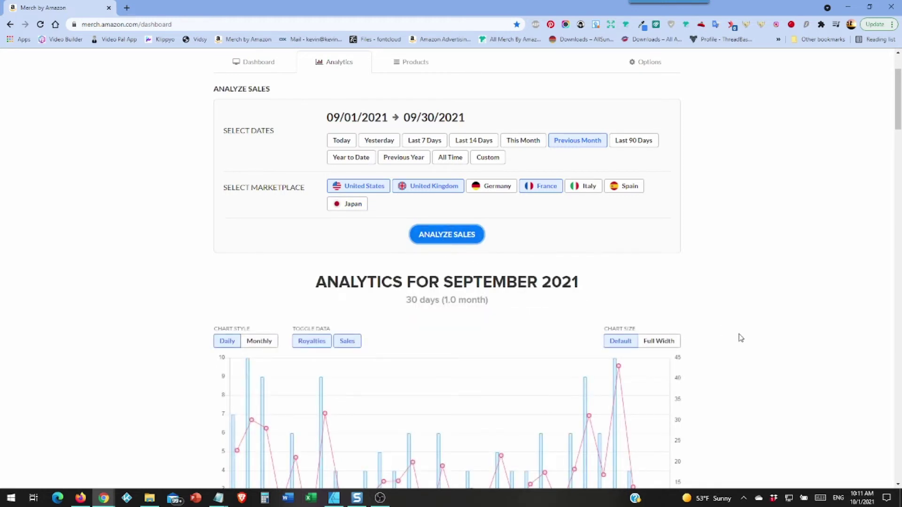
scroll(739, 338, "down", 3)
scroll(740, 339, "down", 1)
scroll(652, 359, "down", 2)
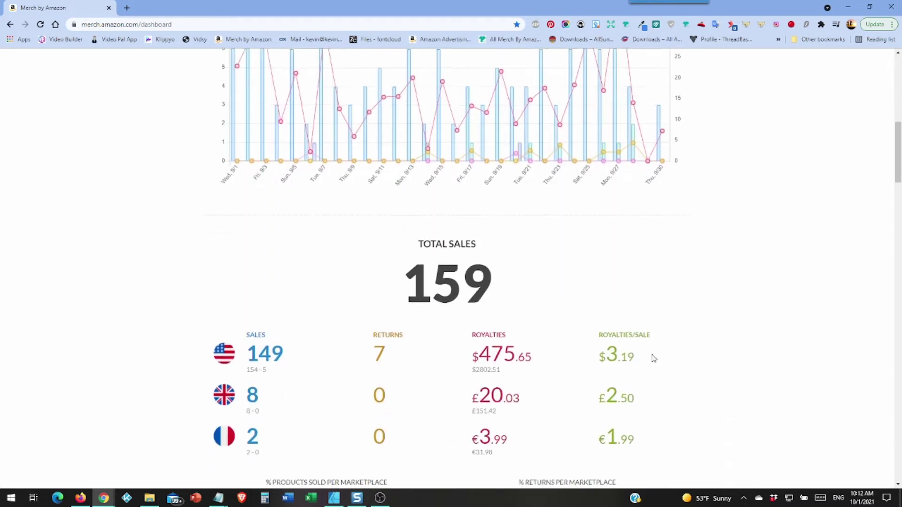
scroll(711, 382, "down", 2)
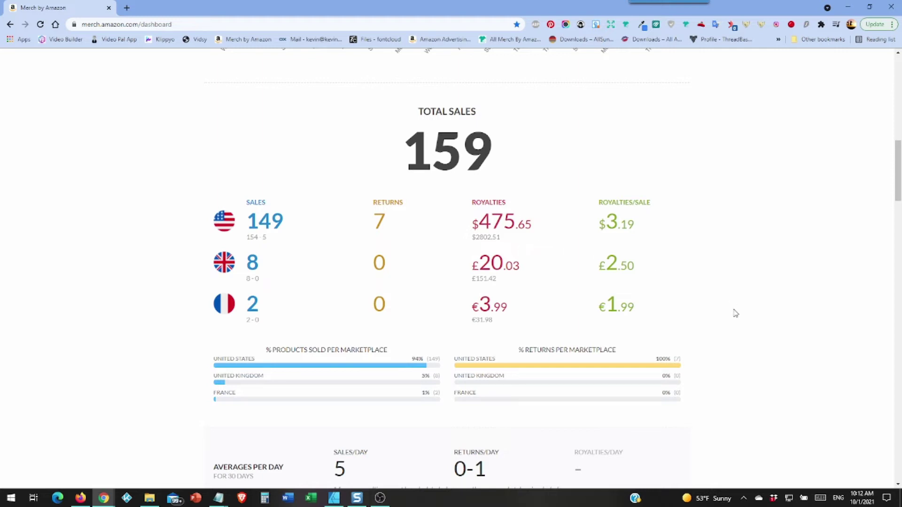
scroll(751, 346, "down", 2)
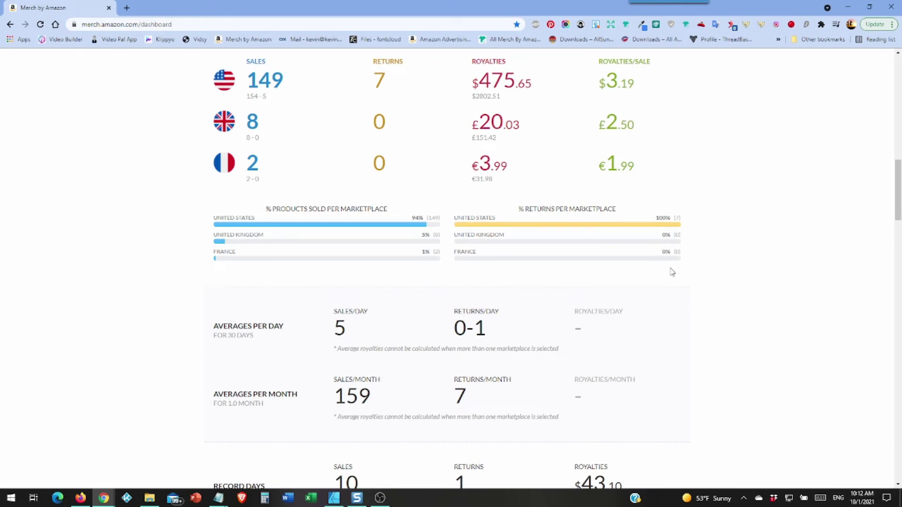
scroll(736, 319, "down", 1)
scroll(735, 320, "down", 2)
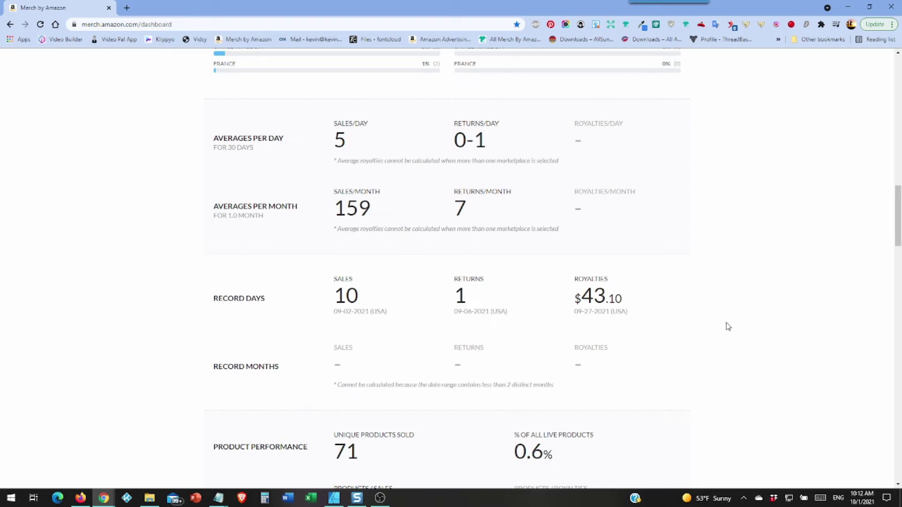
scroll(728, 327, "down", 2)
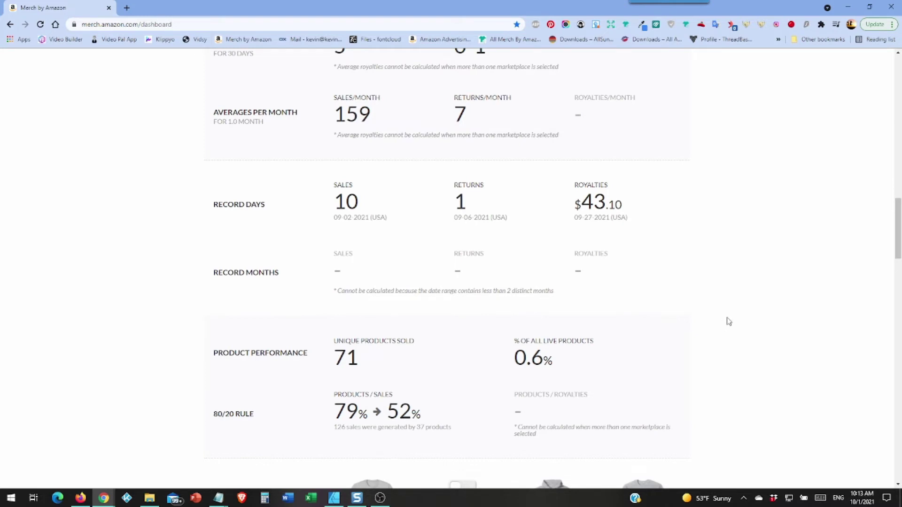
scroll(728, 321, "down", 2)
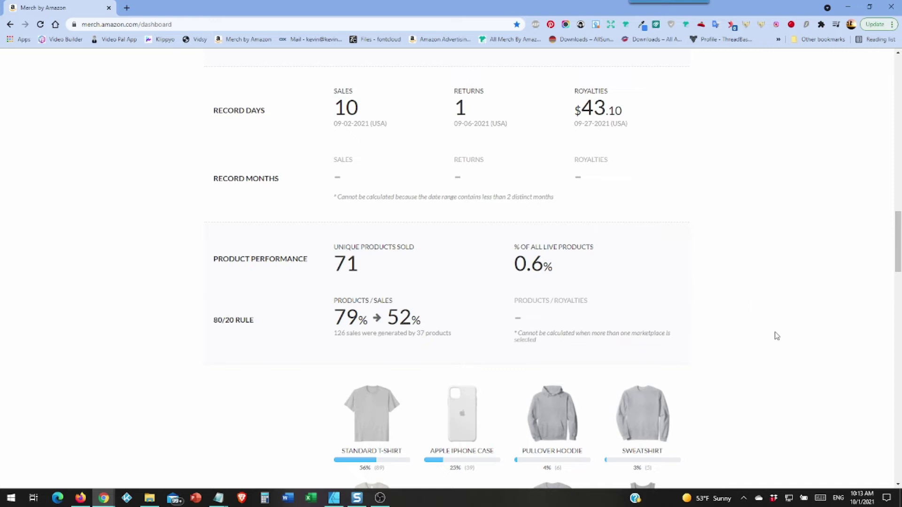
scroll(776, 336, "down", 2)
scroll(775, 336, "down", 2)
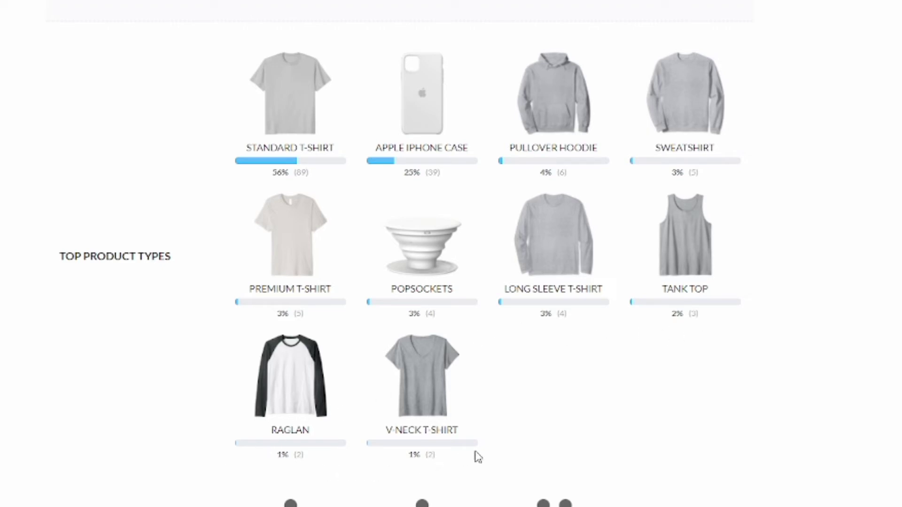
scroll(707, 411, "down", 5)
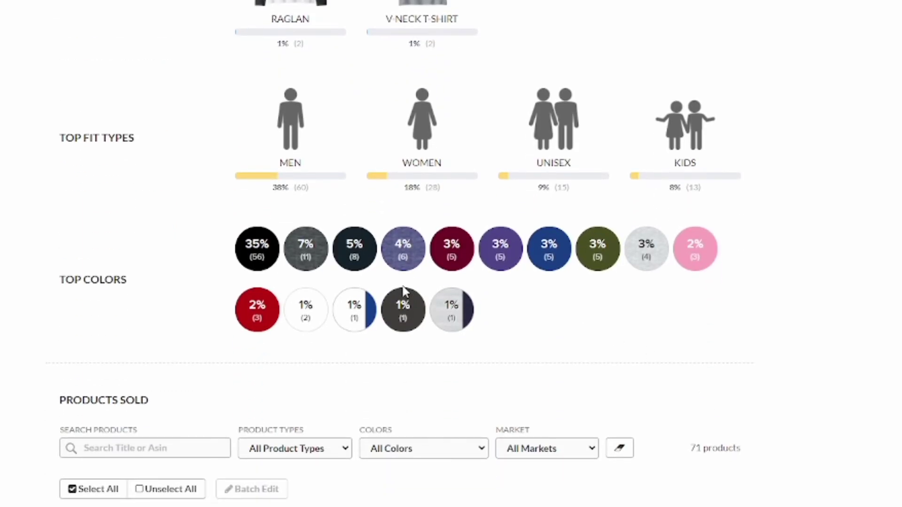
scroll(136, 230, "down", 1)
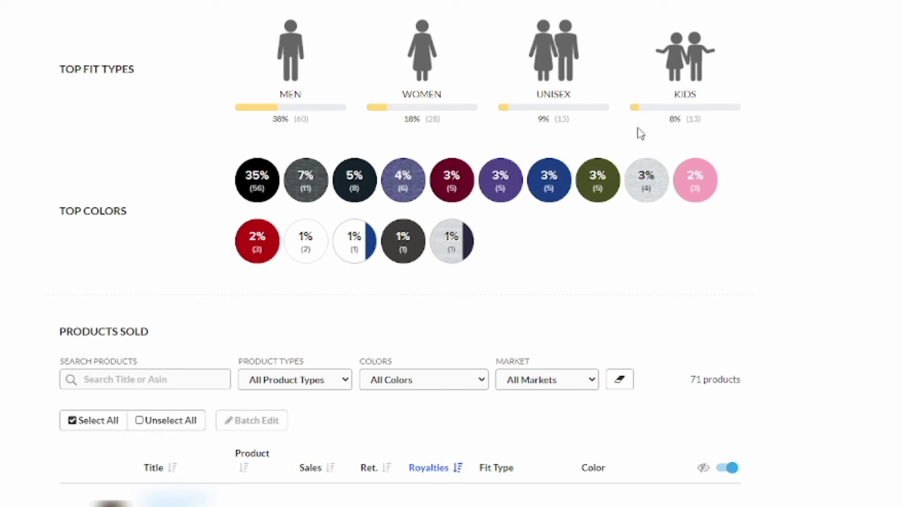
scroll(451, 254, "down", 1)
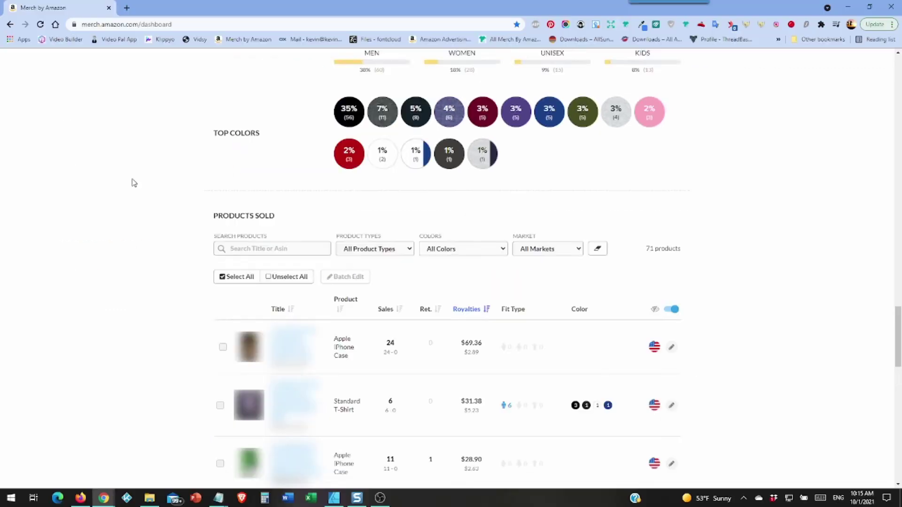
scroll(131, 183, "down", 2)
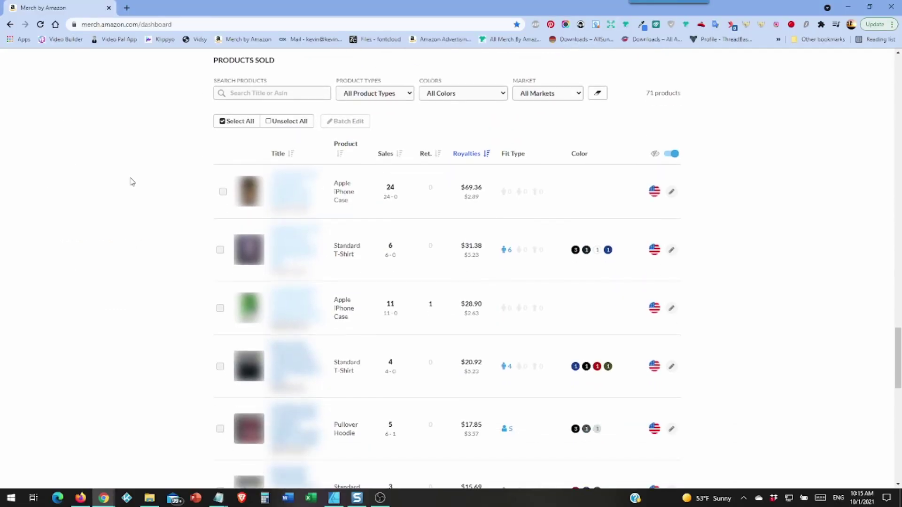
scroll(131, 183, "down", 1)
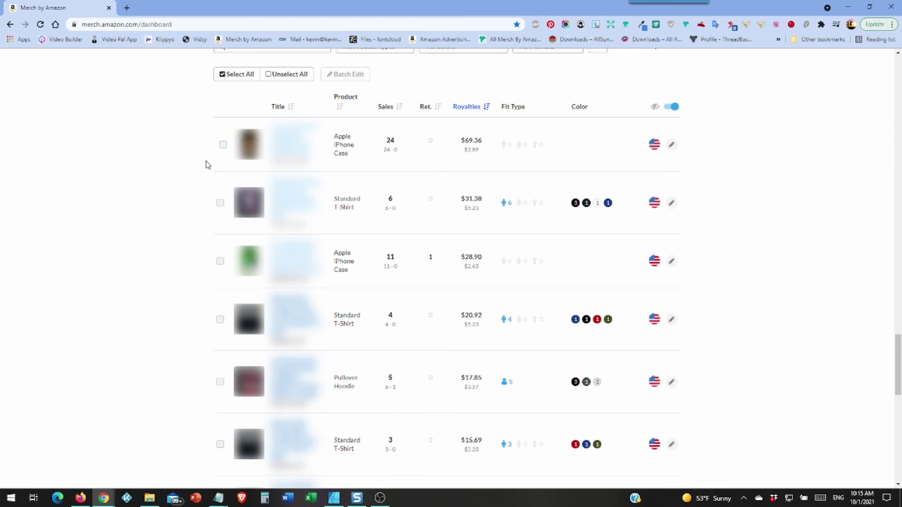
scroll(198, 169, "down", 1)
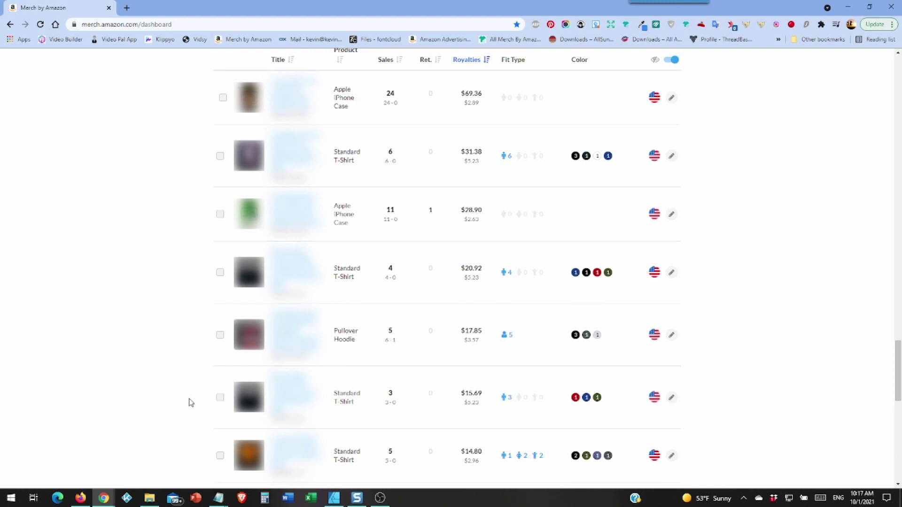
scroll(191, 402, "down", 2)
scroll(186, 390, "down", 1)
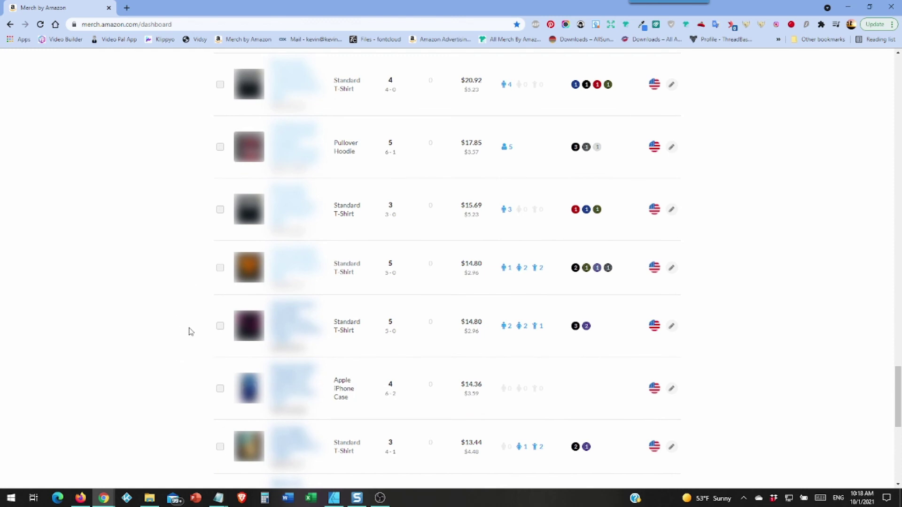
scroll(204, 377, "down", 1)
scroll(197, 318, "down", 2)
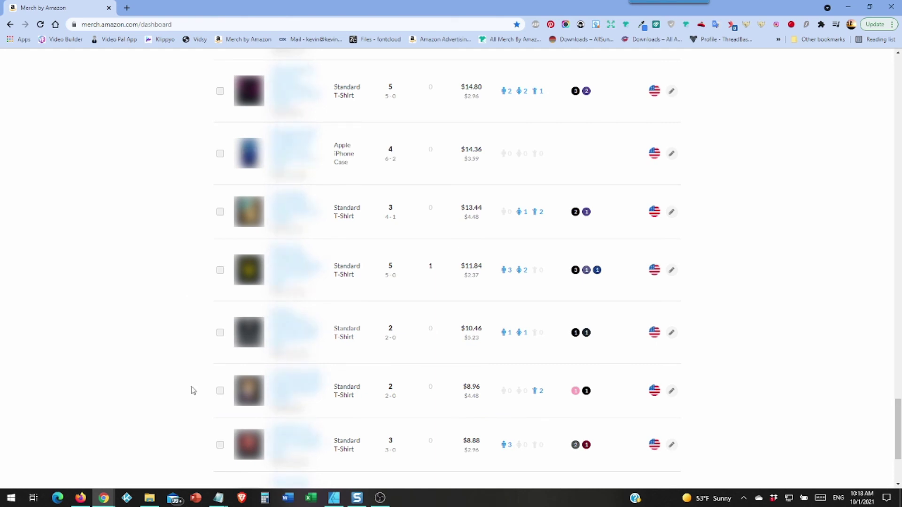
scroll(191, 390, "up", 5)
scroll(191, 390, "up", 10)
scroll(191, 390, "up", 5)
scroll(191, 391, "up", 5)
scroll(192, 391, "up", 4)
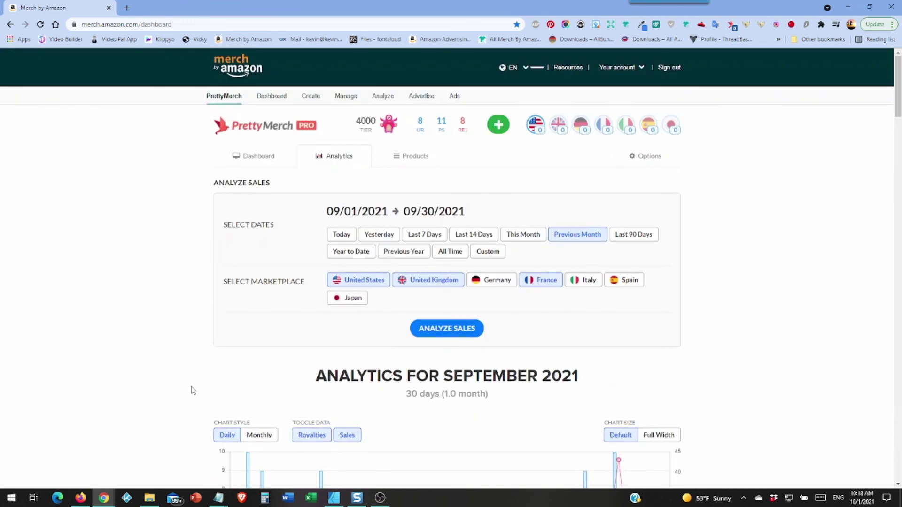
scroll(124, 327, "down", 2)
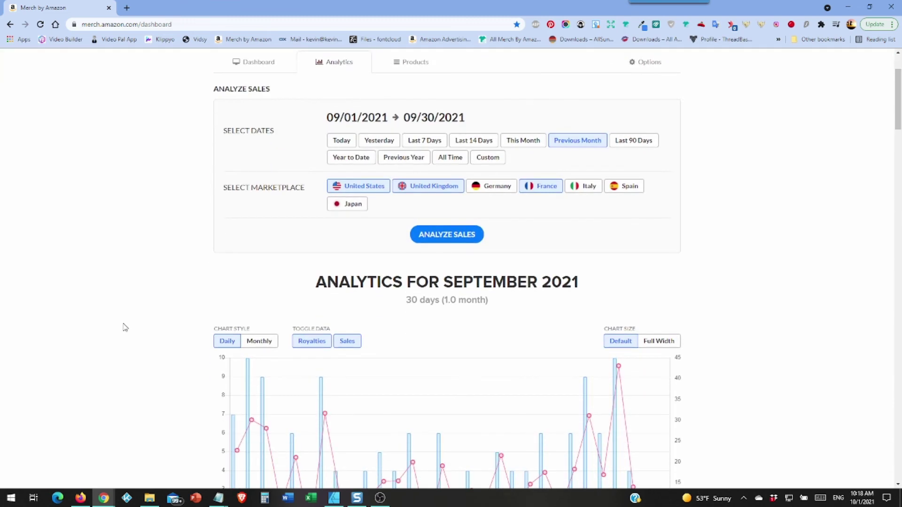
scroll(113, 310, "down", 1)
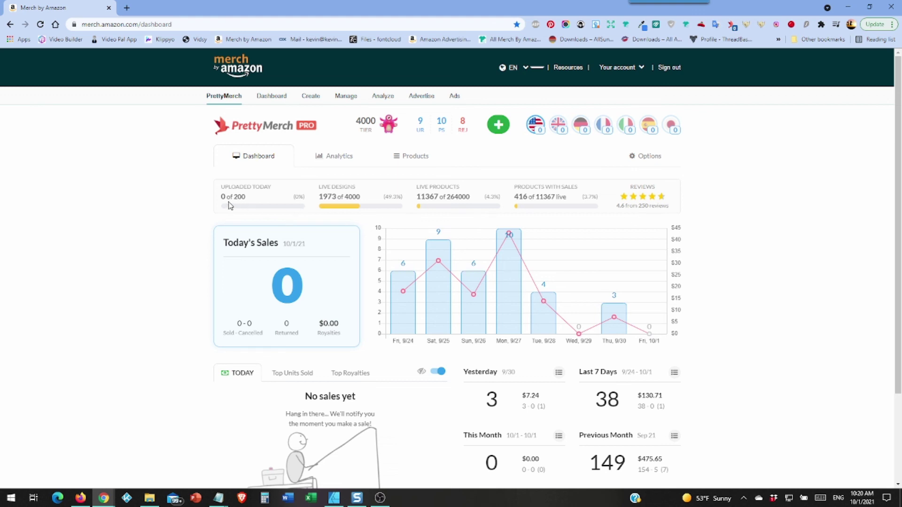
scroll(229, 206, "down", 3)
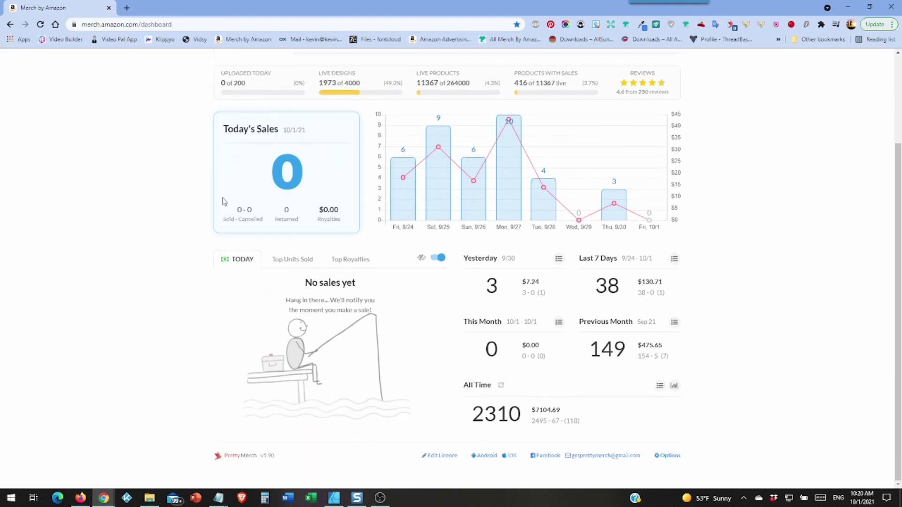